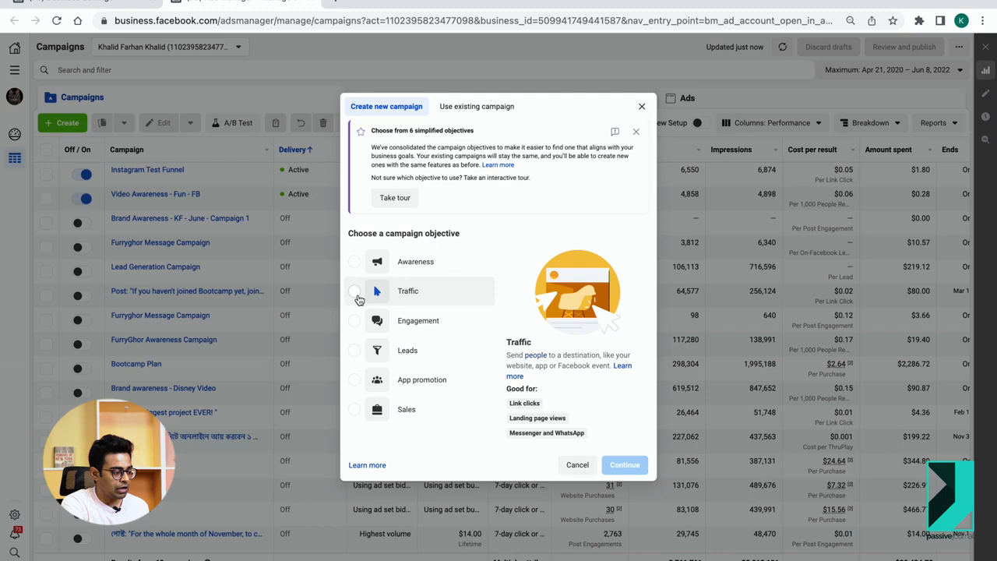
Create a new campaign with the Traffic objective and name it "Traffic Campaign V1 - June".
click(356, 294)
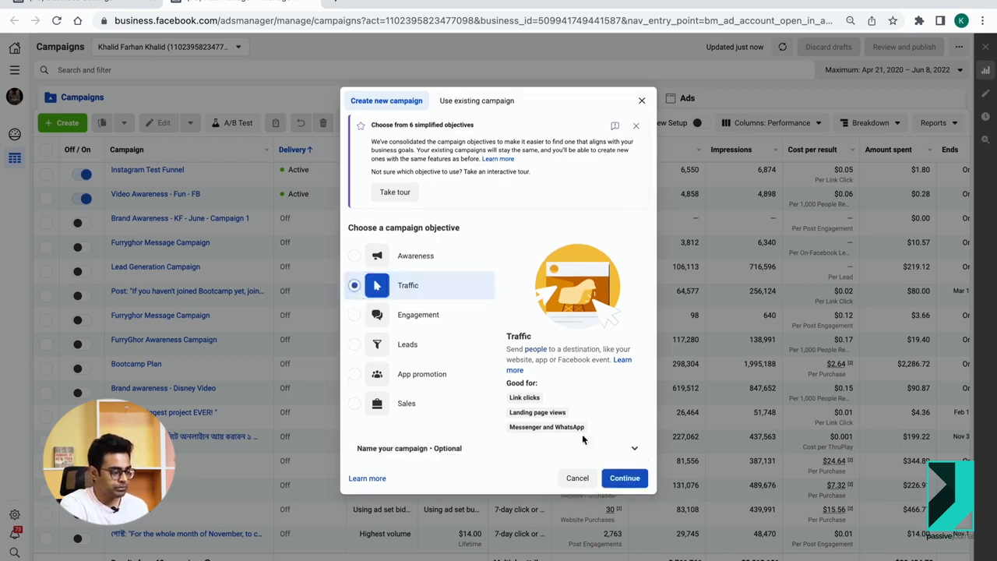
click(501, 451)
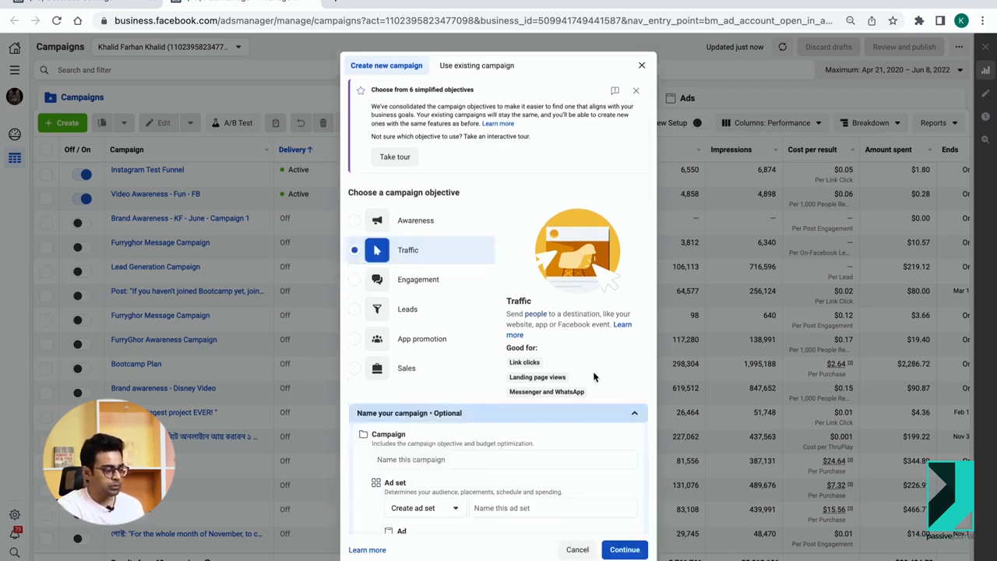
click(428, 460)
text(Traffic Campaign V1 - Ju)
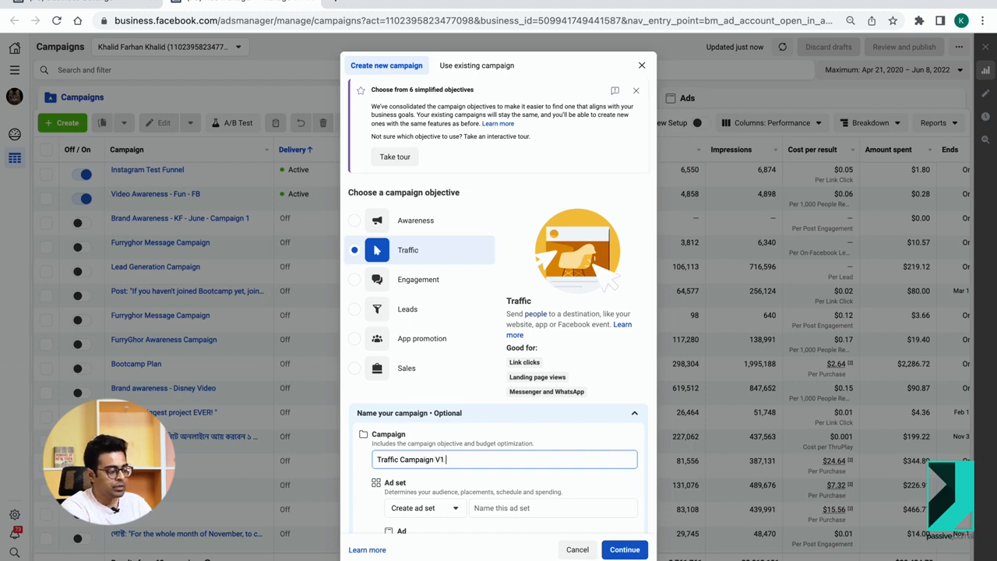
text(ne)
click(621, 550)
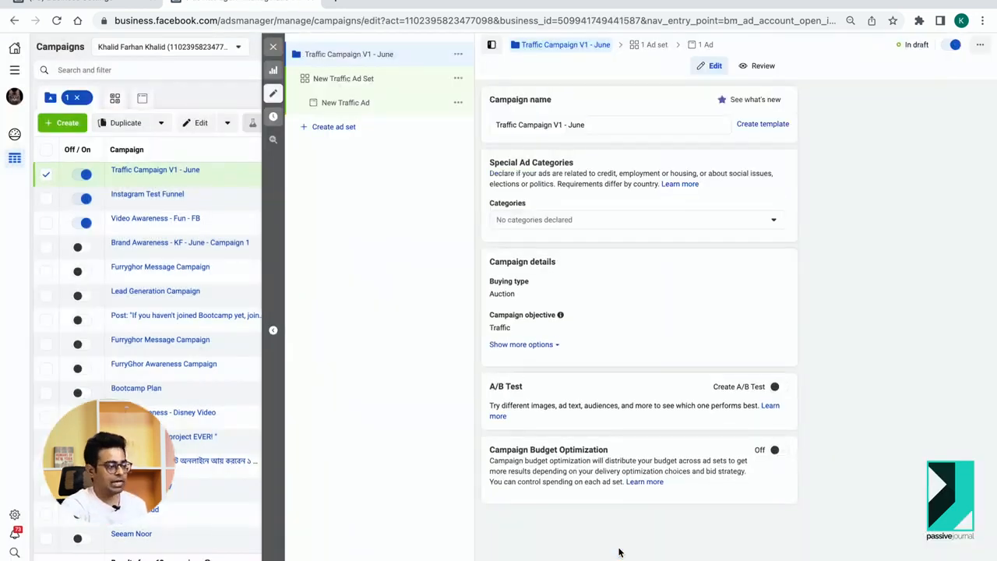
Rename the new traffic ad set "Targeting Settings 1".
click(358, 80)
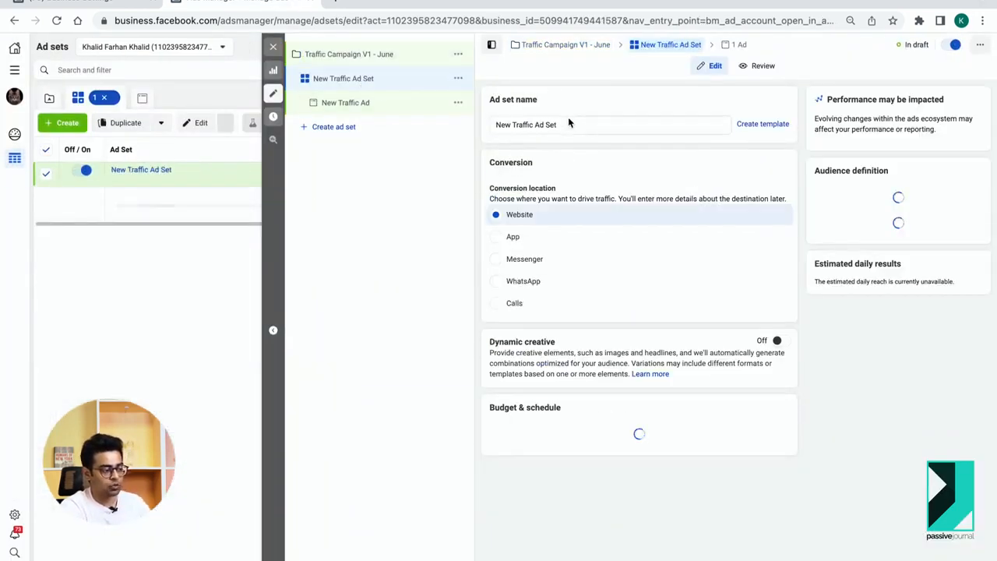
triple_click(554, 125)
text(Targeting Settings 1)
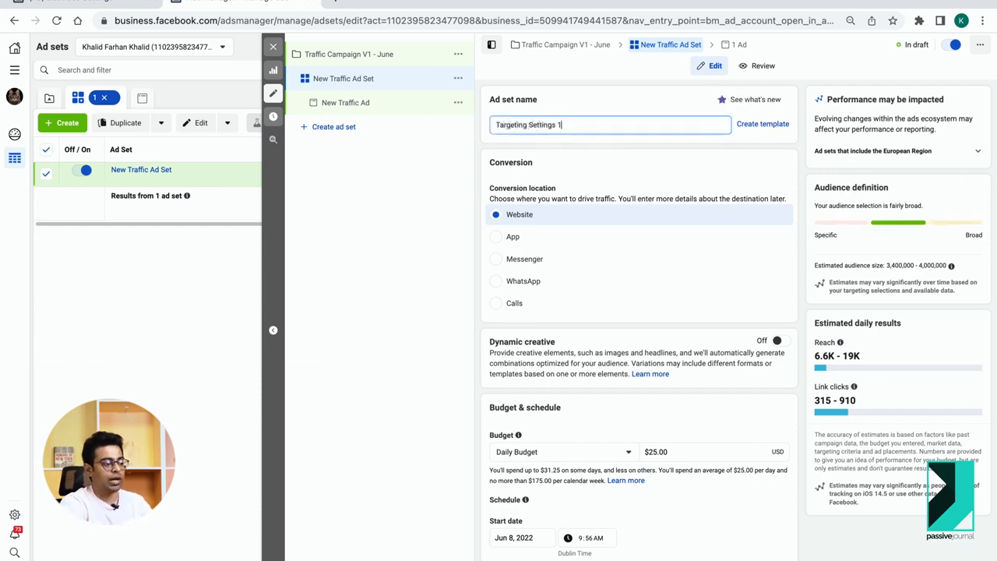
click(586, 147)
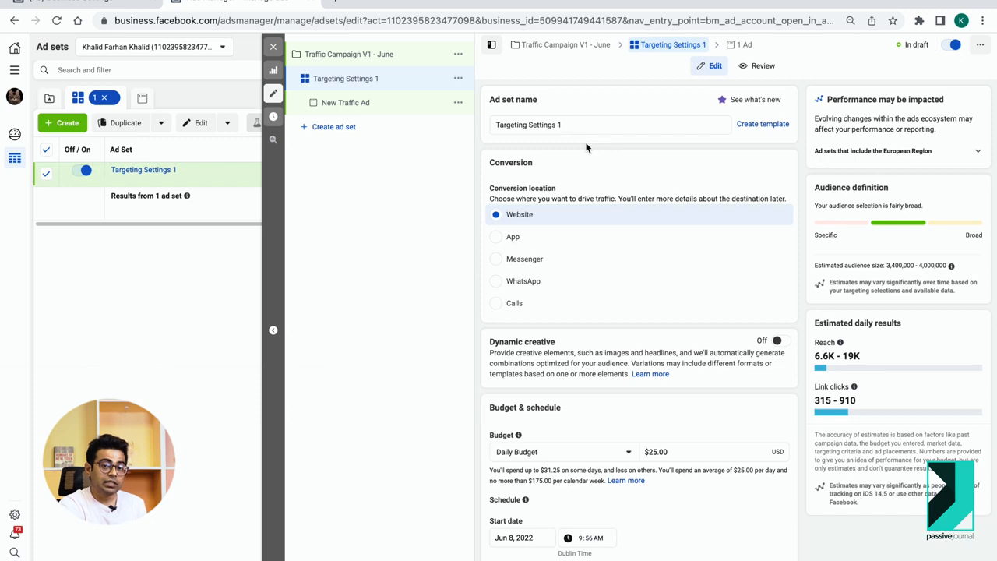
Edit the ad set's audience locations to include Bangladesh and remove Ireland.
scroll(587, 147, down, 1)
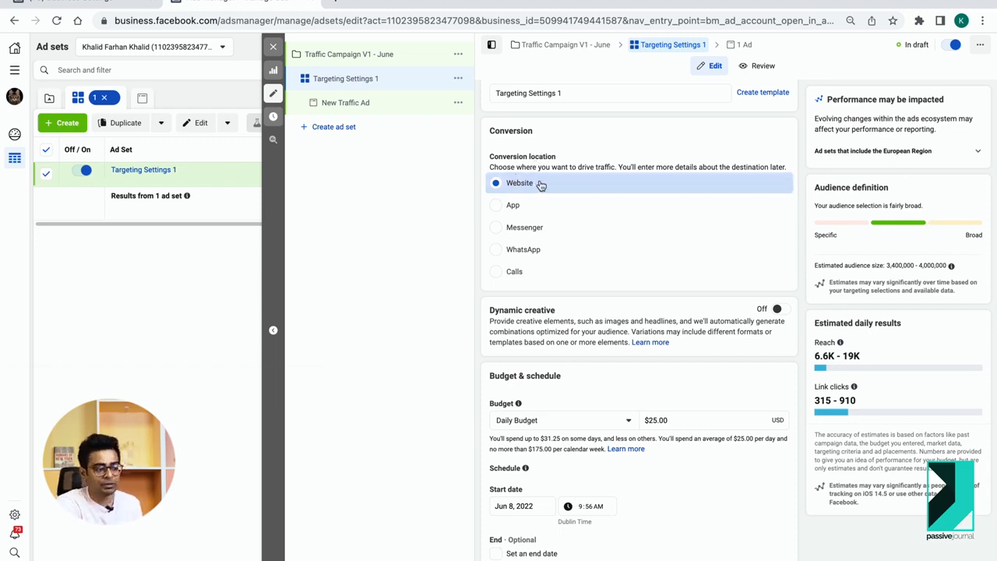
scroll(540, 185, down, 2)
scroll(597, 148, up, 2)
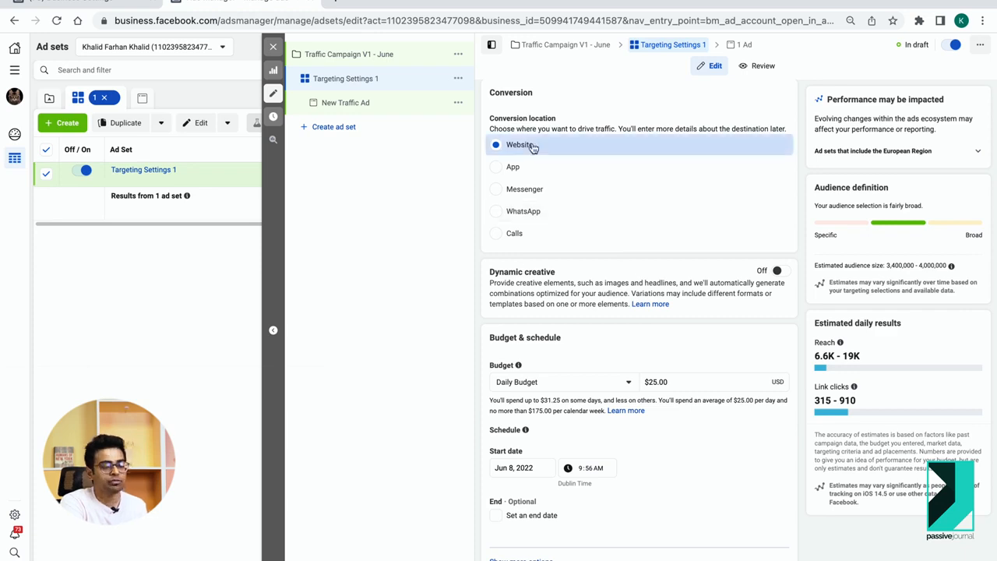
scroll(530, 148, down, 2)
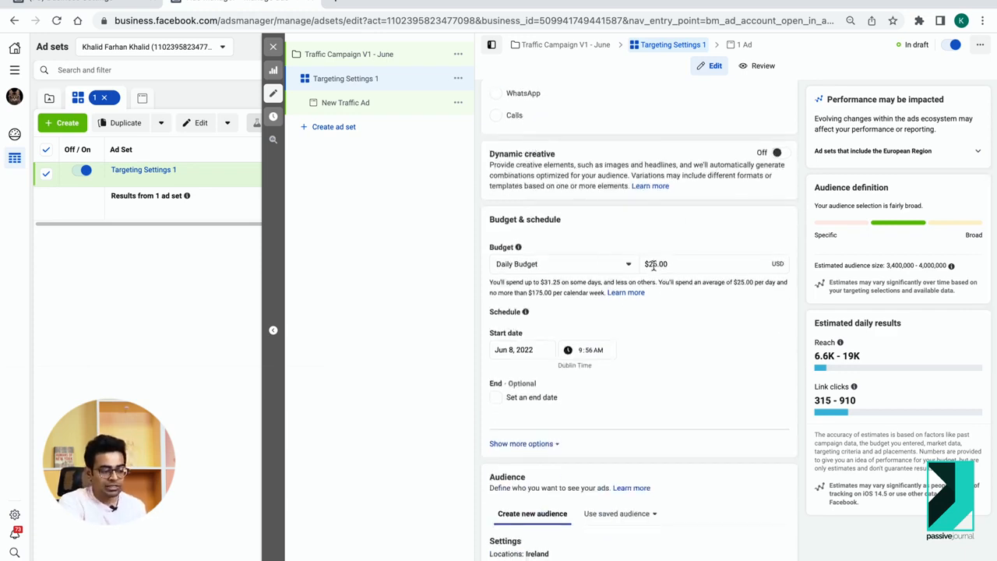
scroll(652, 270, down, 1)
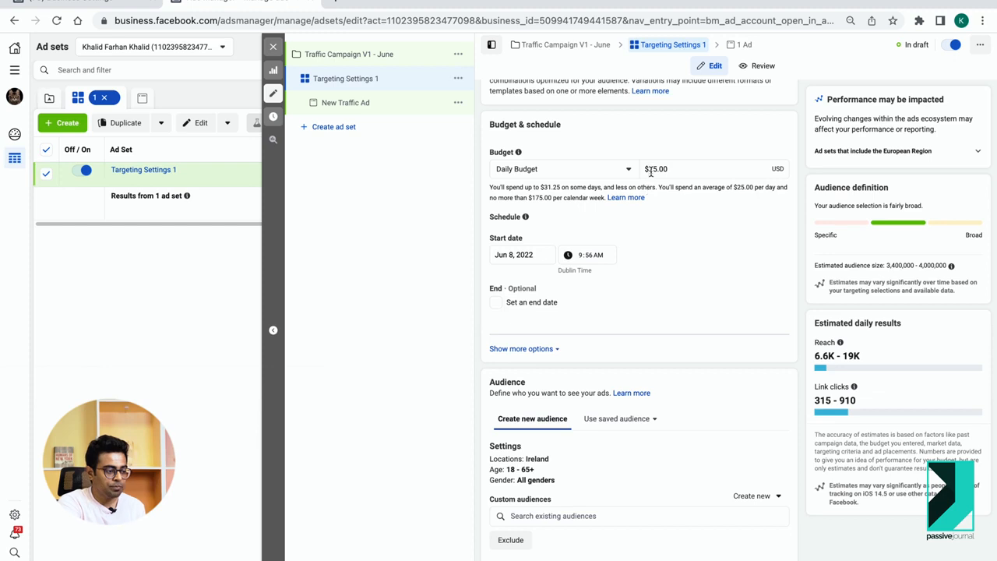
scroll(648, 270, down, 1)
scroll(646, 271, down, 2)
mouse_move(769, 307)
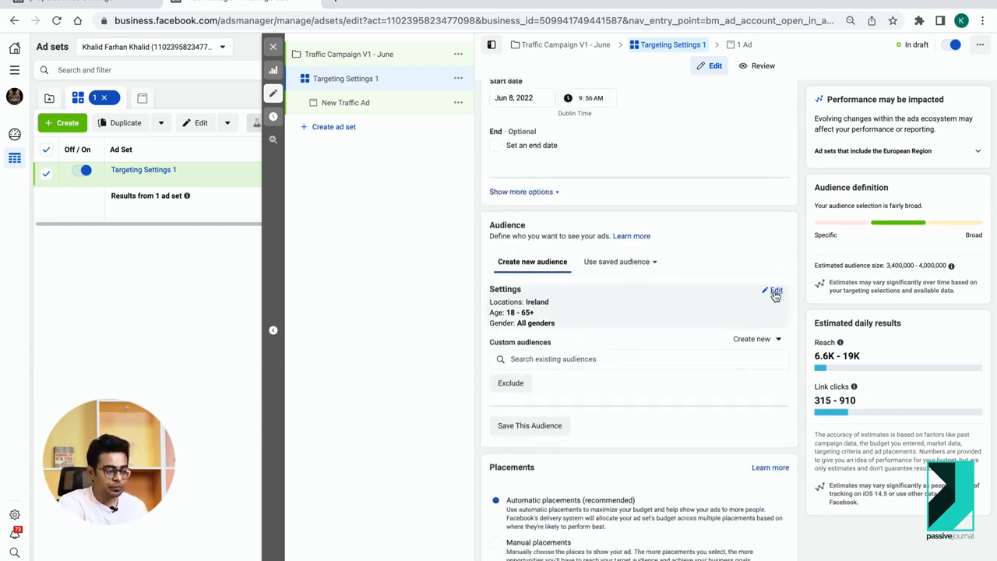
click(775, 293)
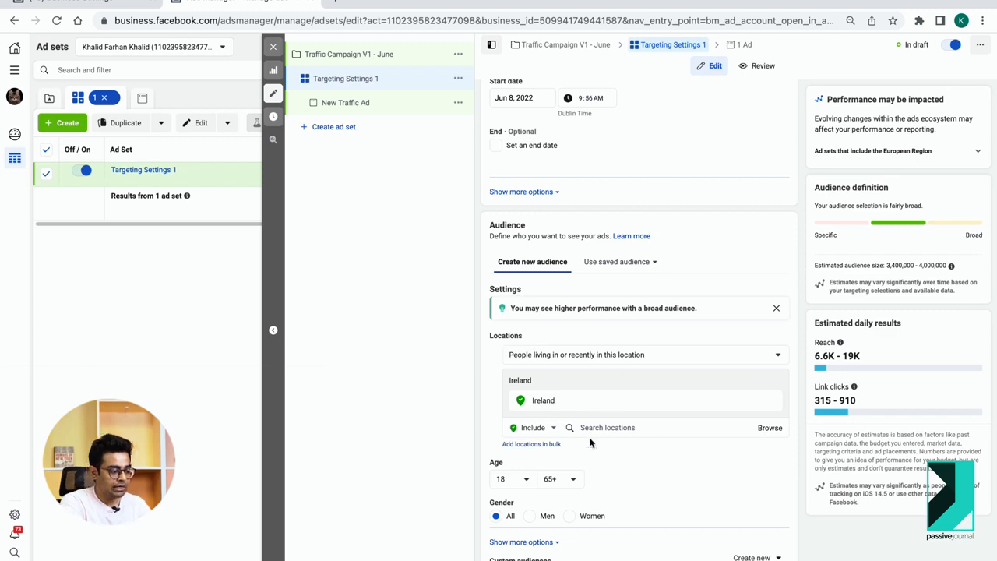
click(591, 428)
text(bangladesh)
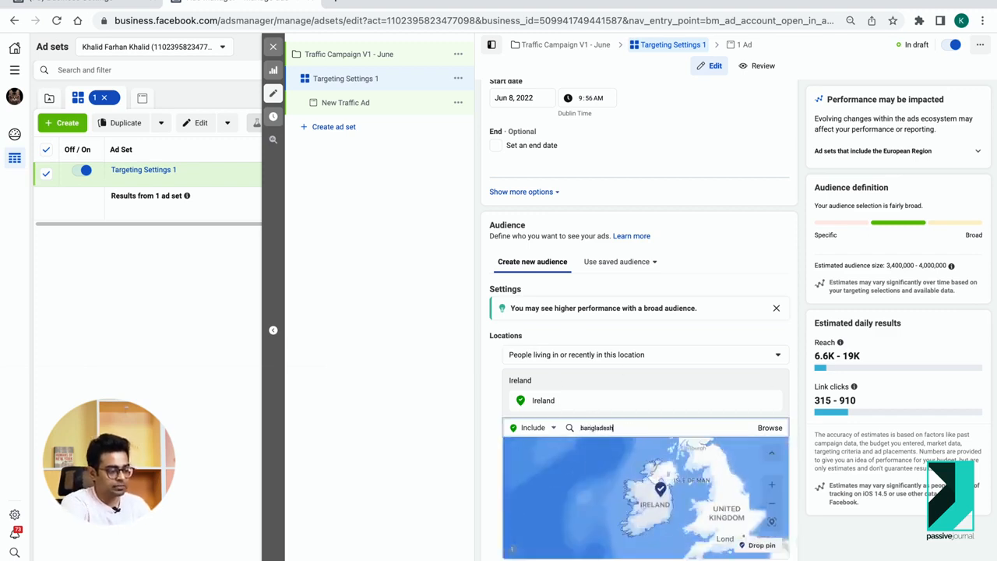
click(580, 449)
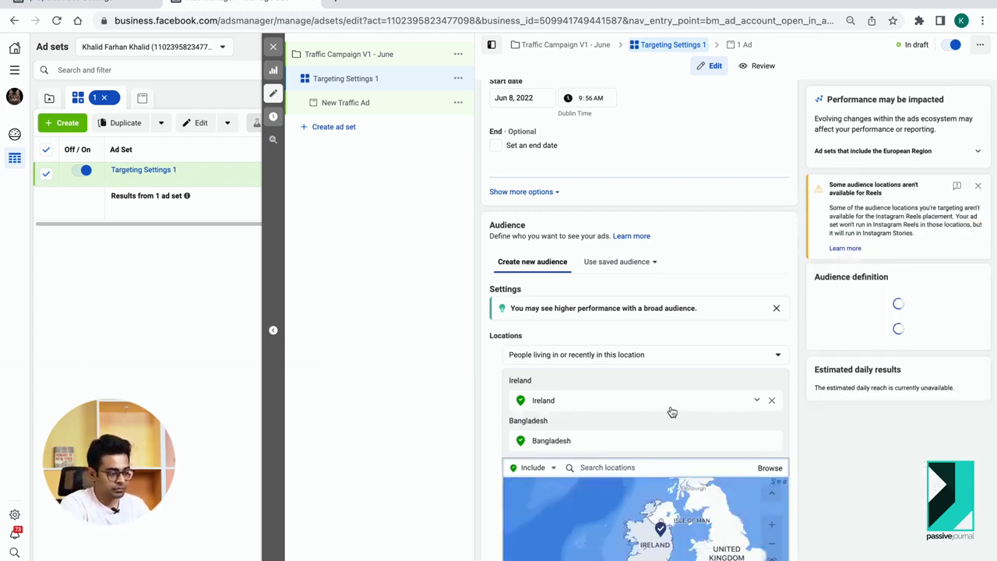
click(777, 400)
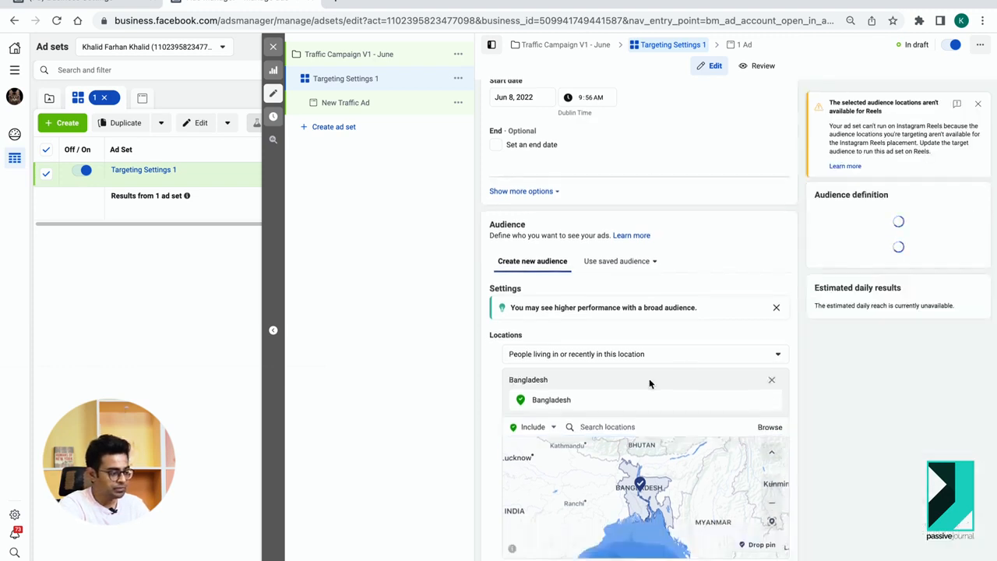
Set the audience's maximum age to 50 and its gender to Men.
scroll(650, 382, down, 5)
click(555, 219)
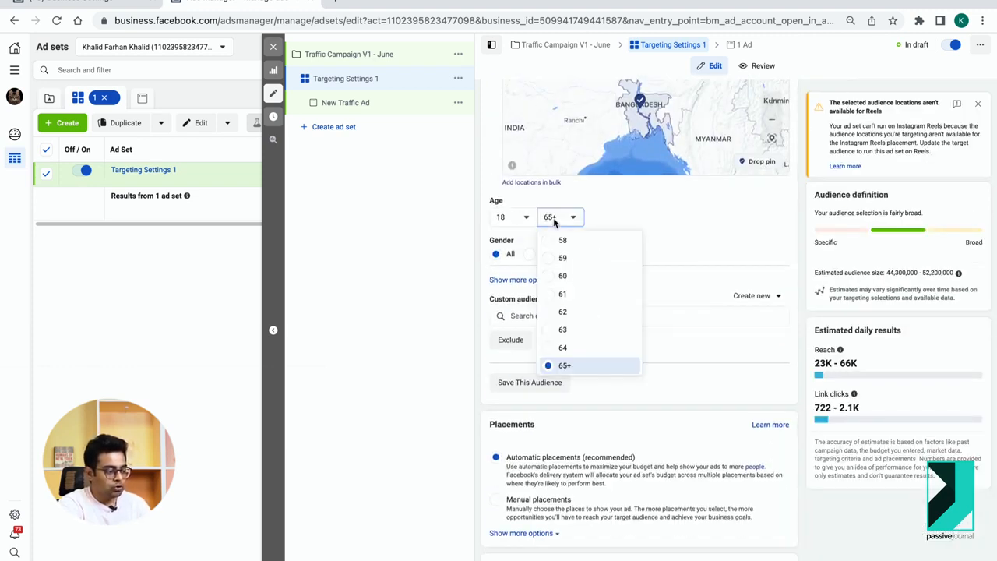
scroll(589, 286, up, 3)
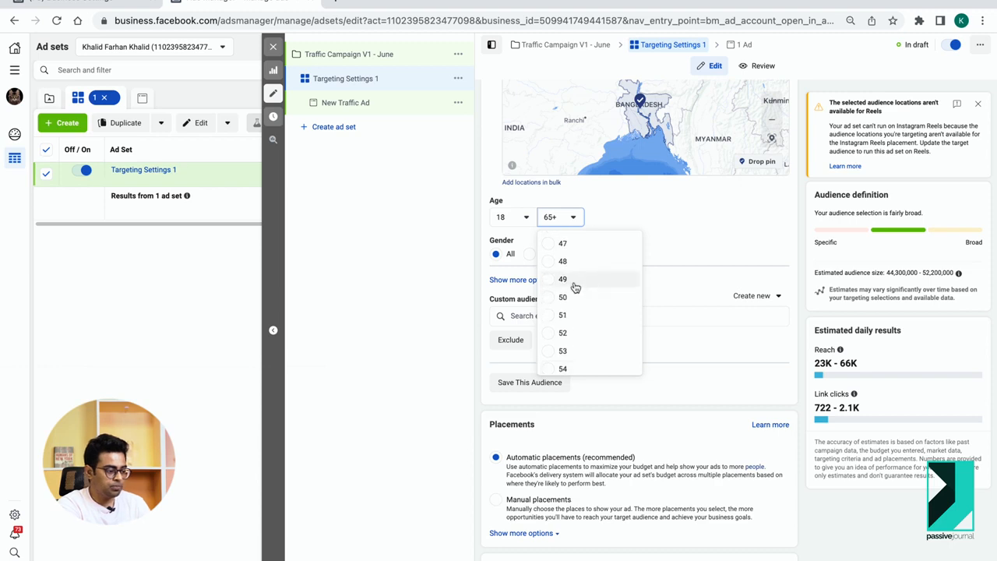
click(571, 298)
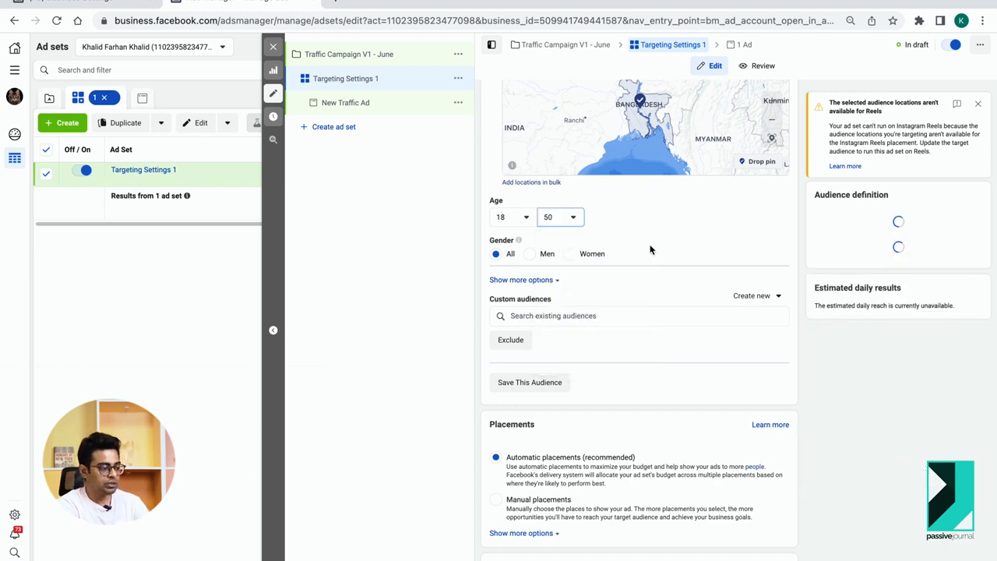
click(532, 257)
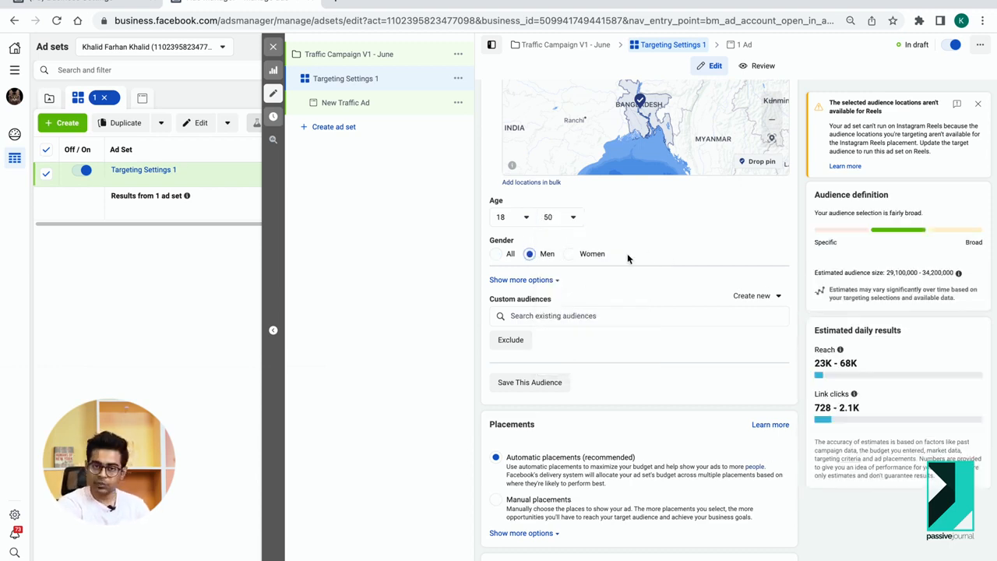
Start creating a new custom audience for the ad set with Website as its source.
scroll(597, 319, up, 2)
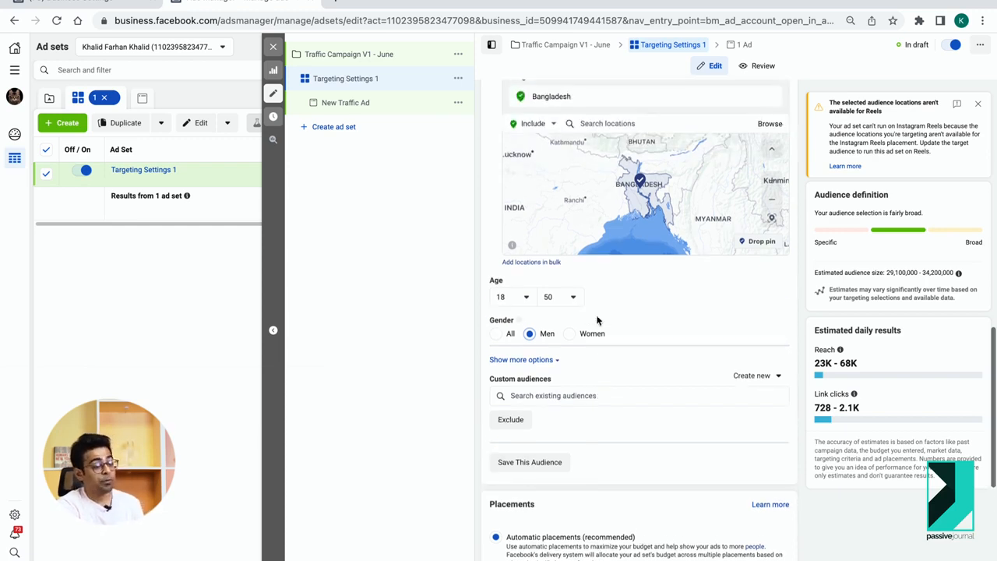
scroll(597, 320, up, 2)
scroll(597, 319, up, 3)
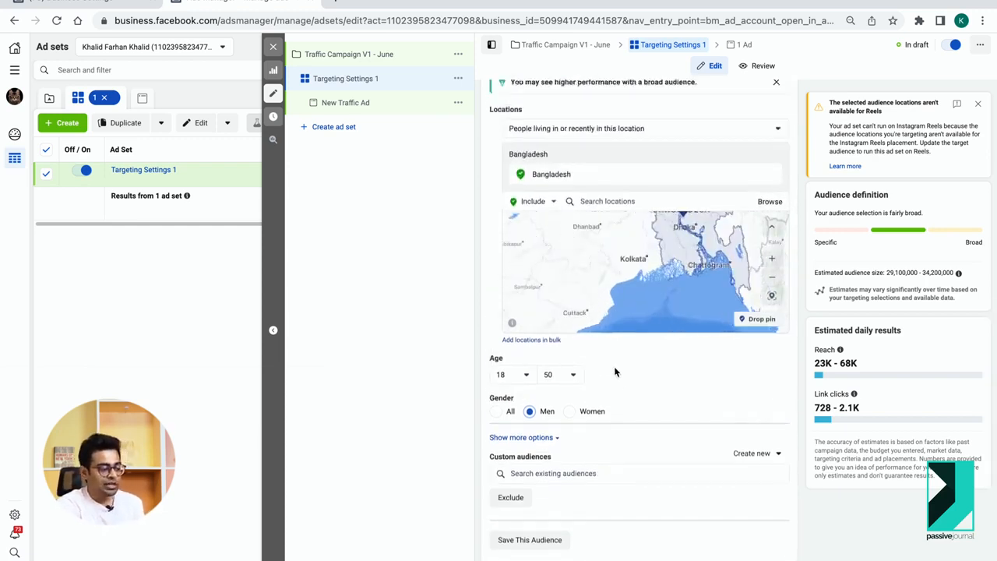
scroll(602, 341, up, 2)
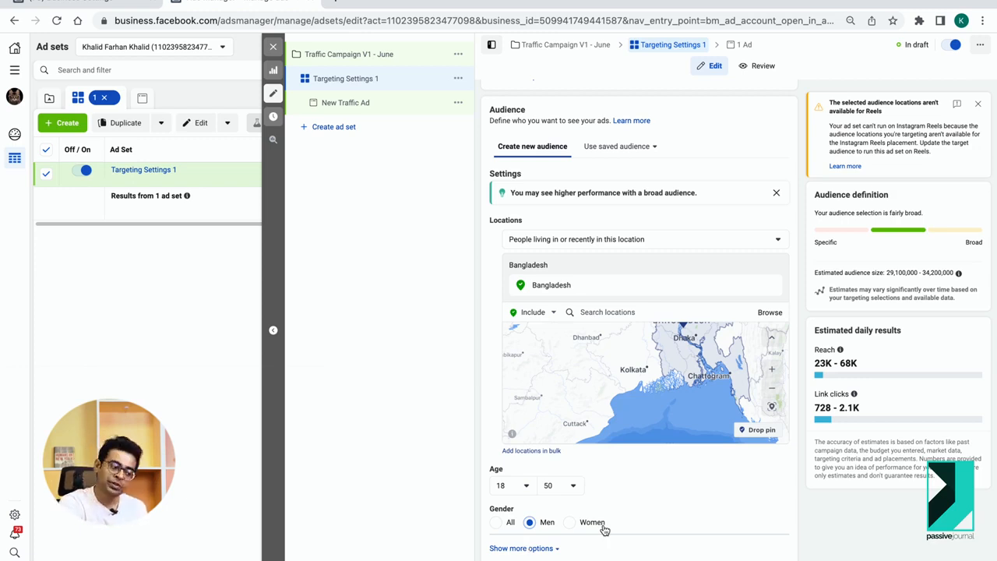
scroll(604, 530, down, 2)
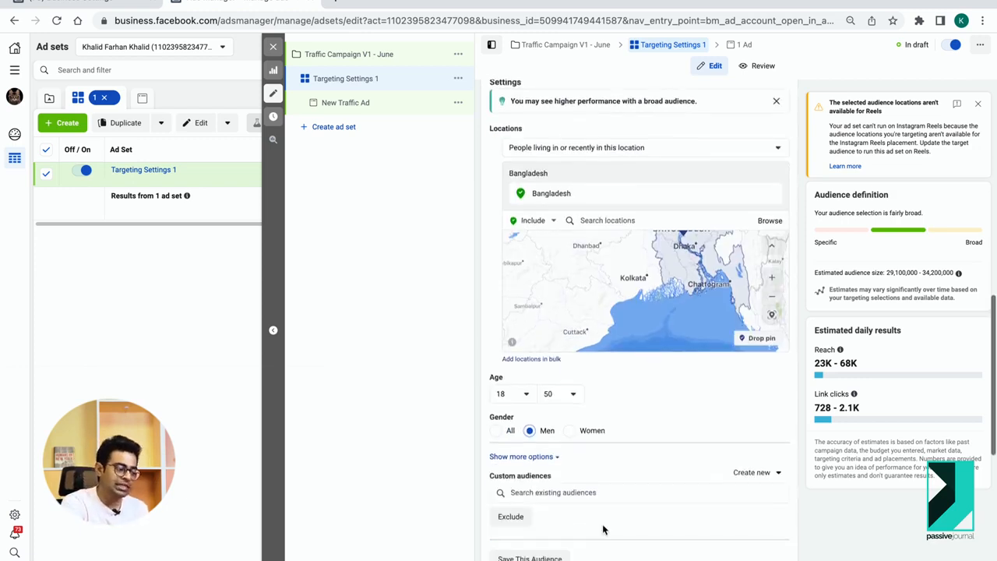
click(759, 473)
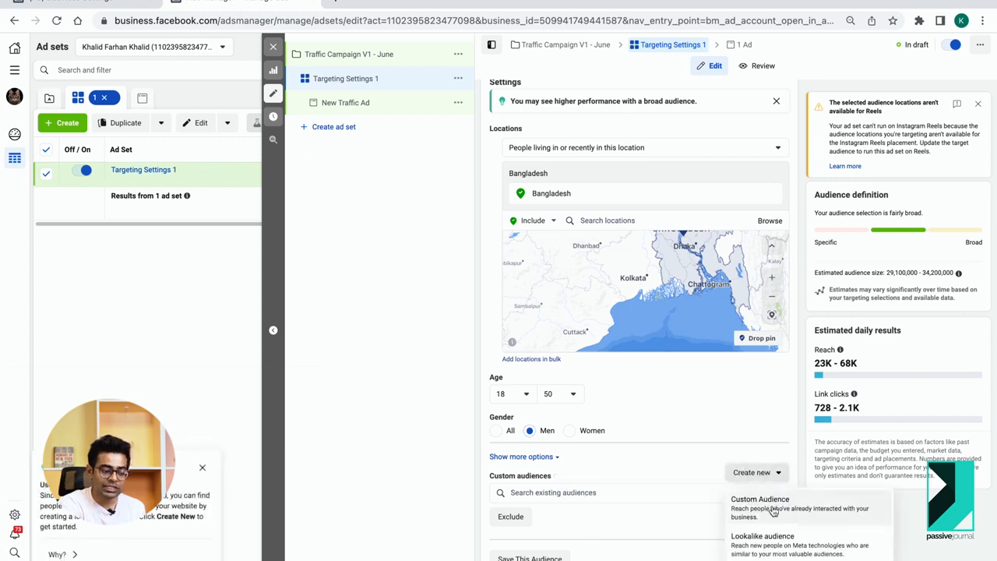
click(773, 509)
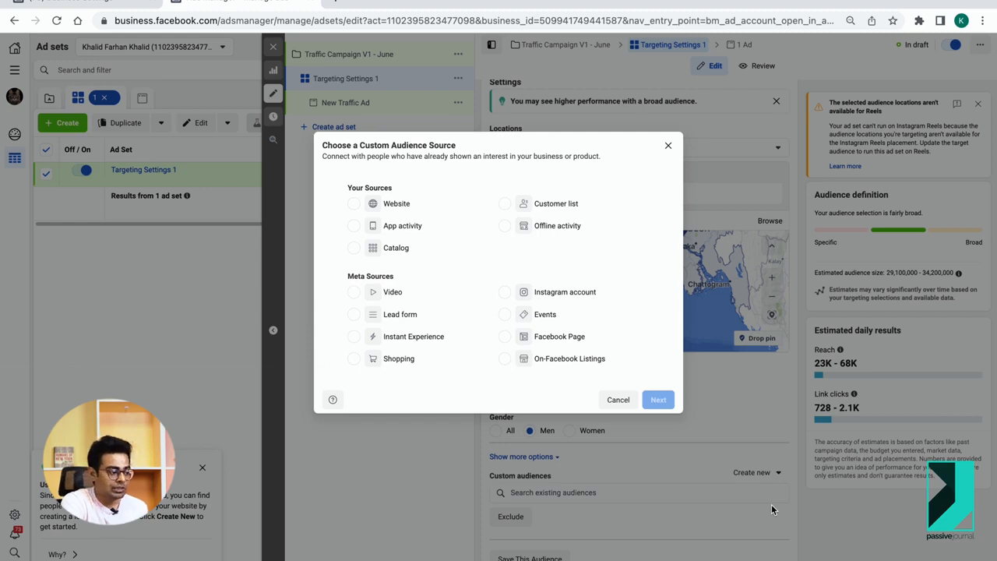
click(358, 206)
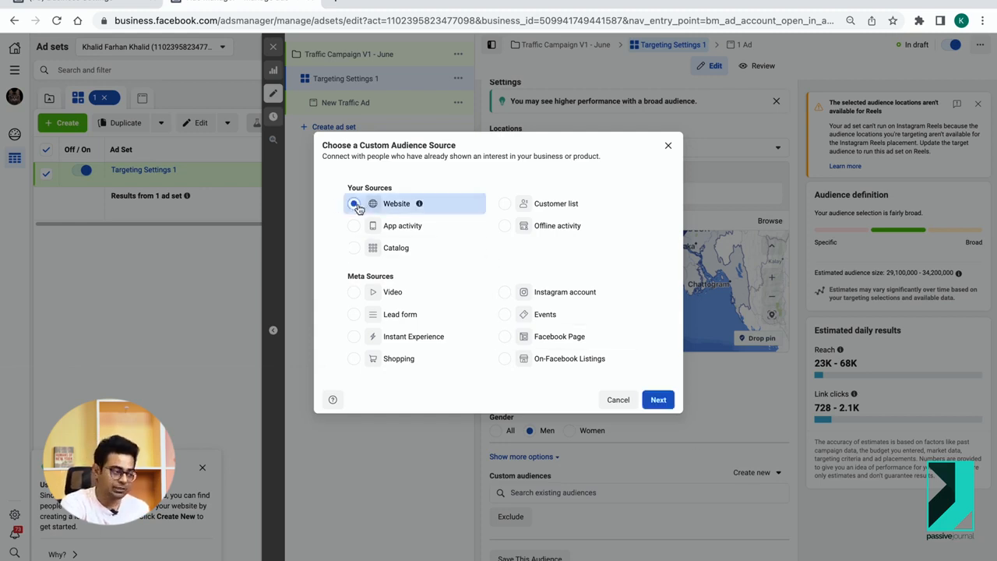
click(658, 400)
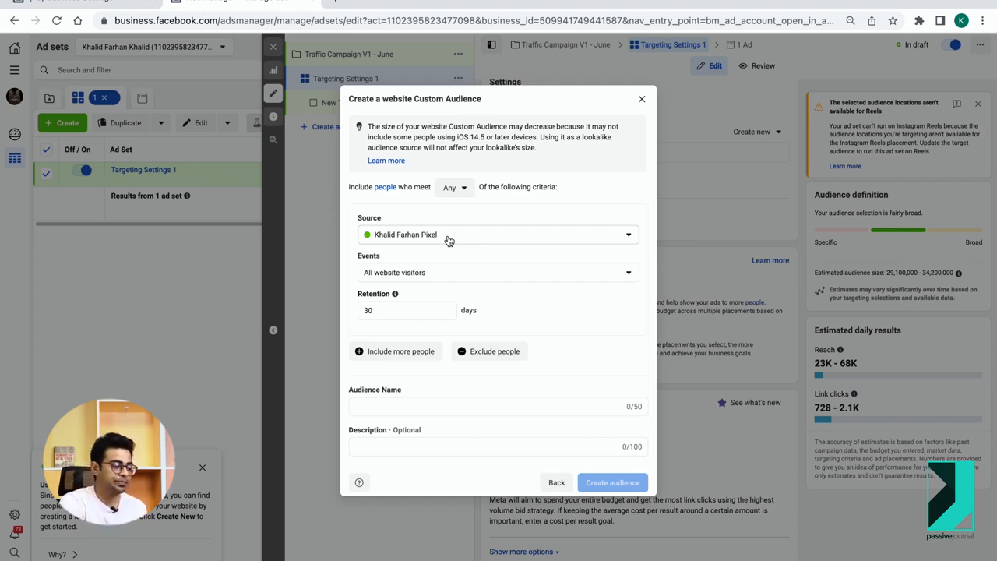
Set the website custom audience's retention period to 90 days.
double_click(388, 310)
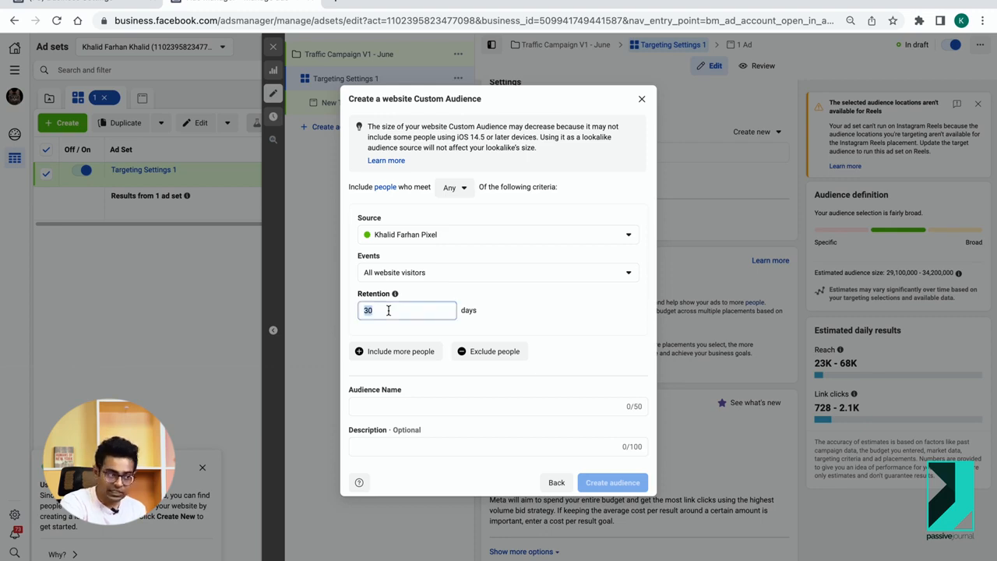
text(60)
key(BackSpace)
key(BackSpace)
text(90)
click(593, 315)
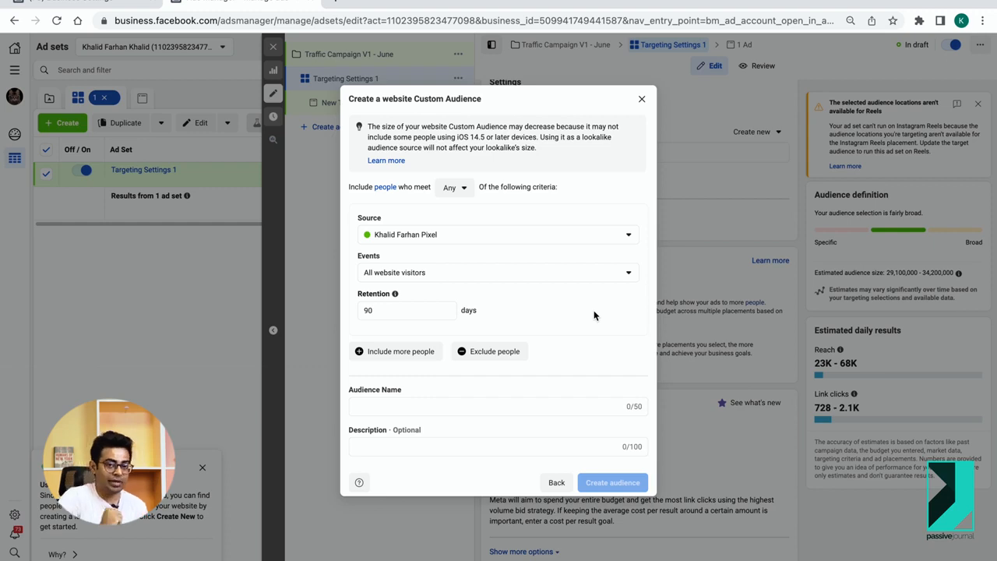
Name the custom audience "Last 90 Day Traffic", create it and close the creation dialog.
click(419, 402)
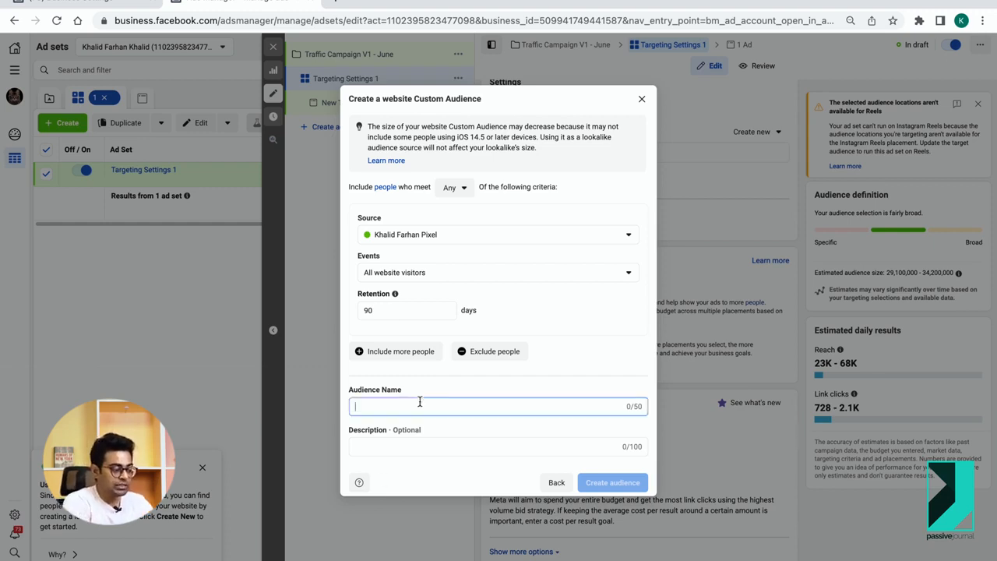
text(Last 9)
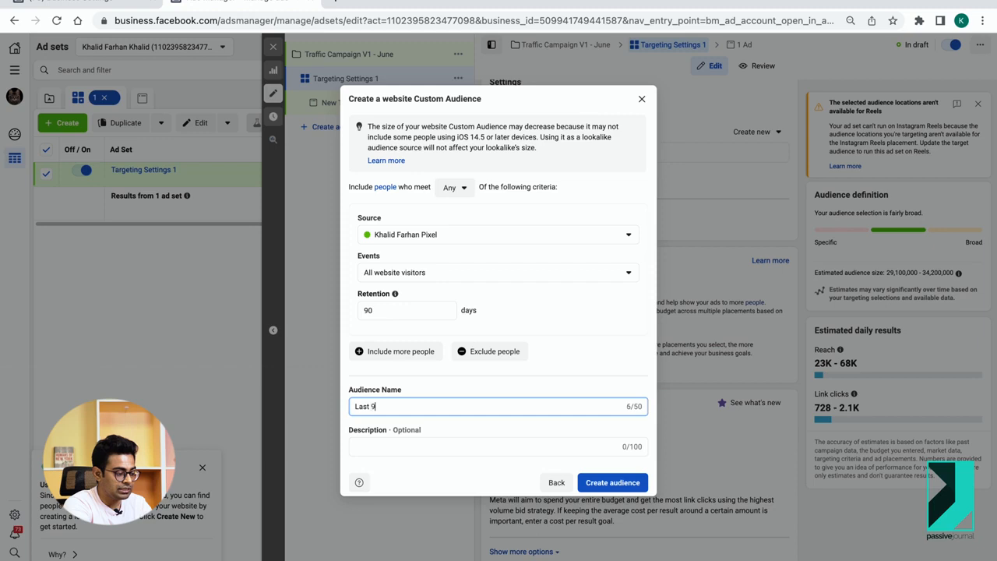
text(0 Day Traffic)
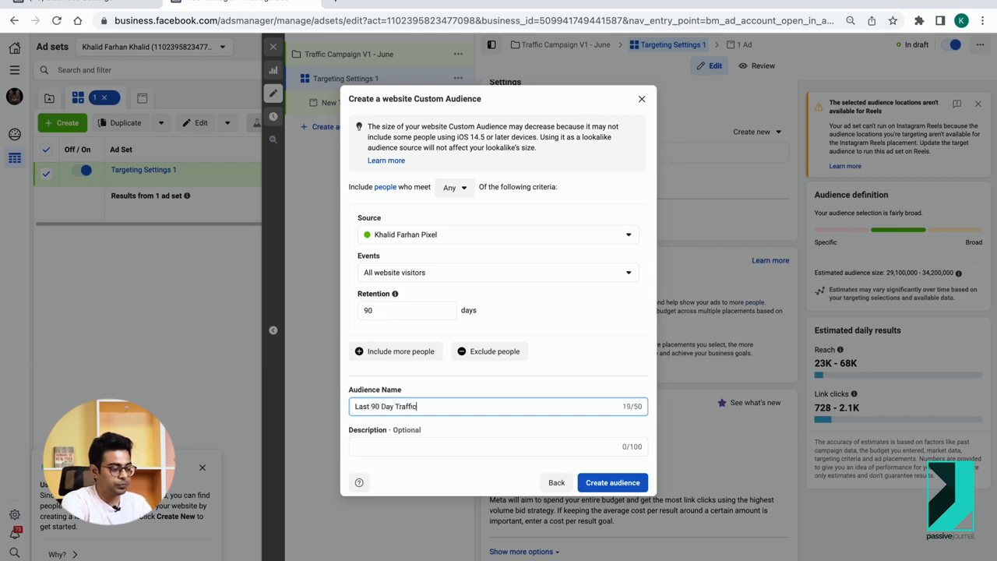
click(590, 481)
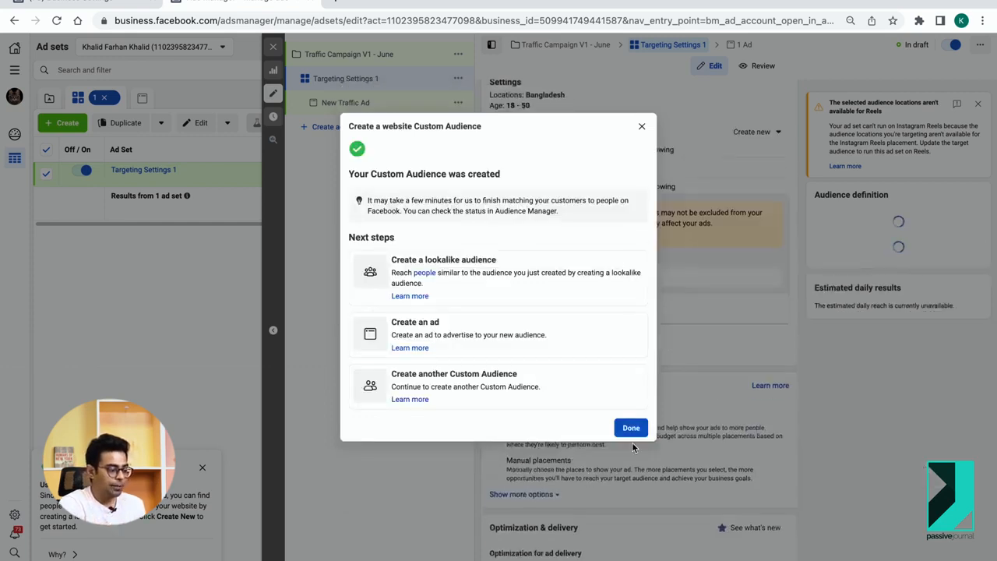
click(637, 429)
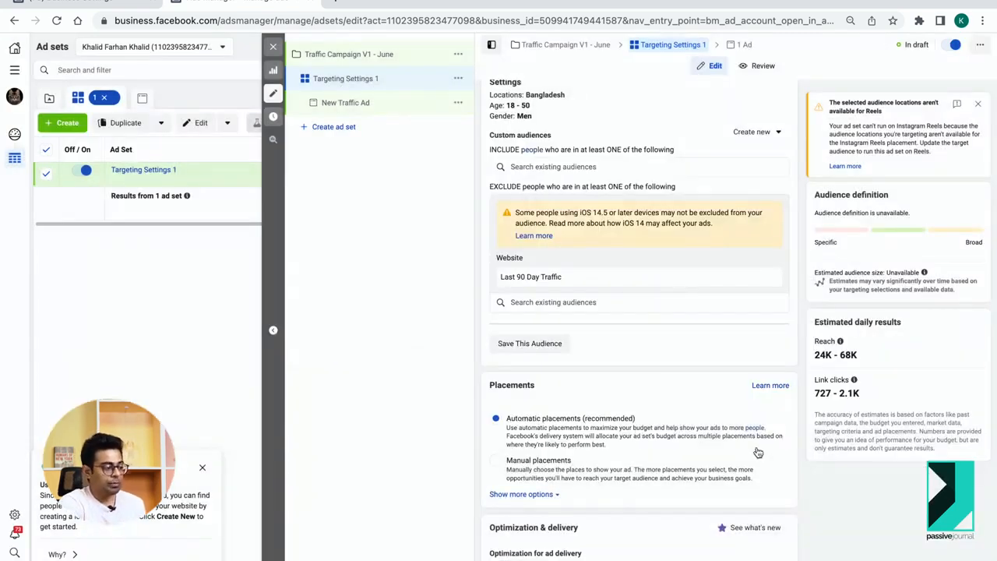
Review the ad set's audience settings, view the New Traffic Ad and return to the Targeting Settings 1 ad set.
scroll(756, 452, up, 3)
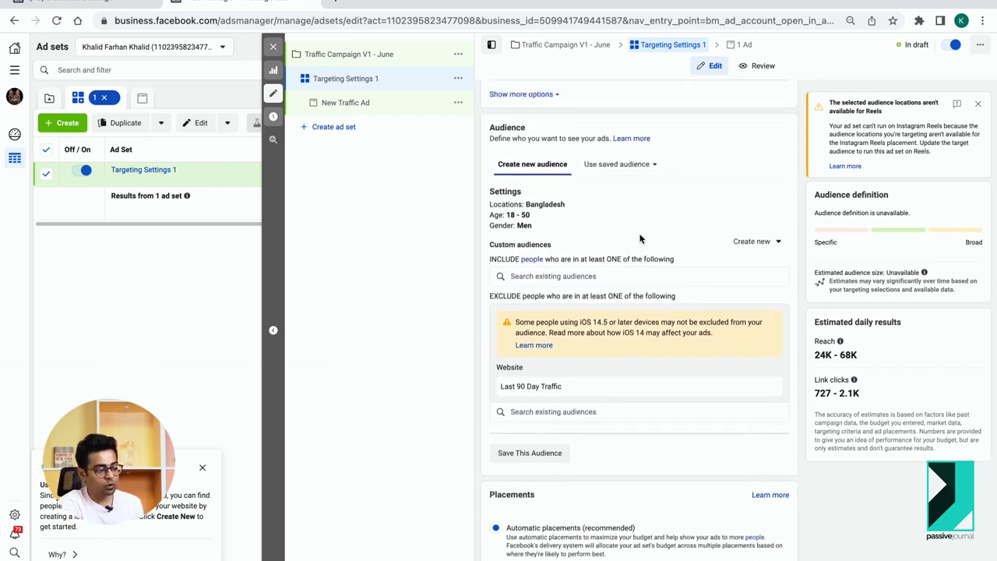
scroll(640, 238, up, 1)
scroll(594, 276, up, 2)
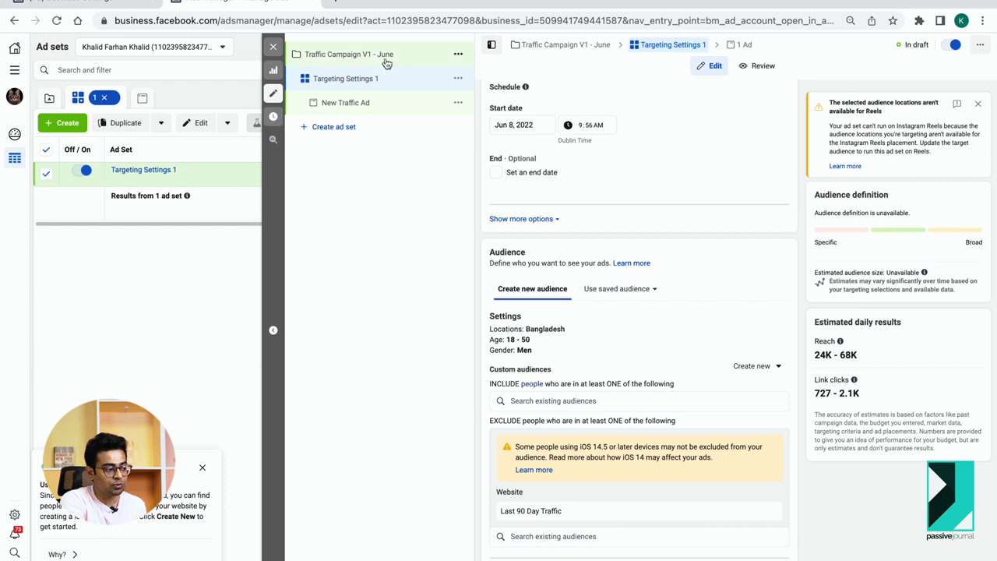
click(346, 102)
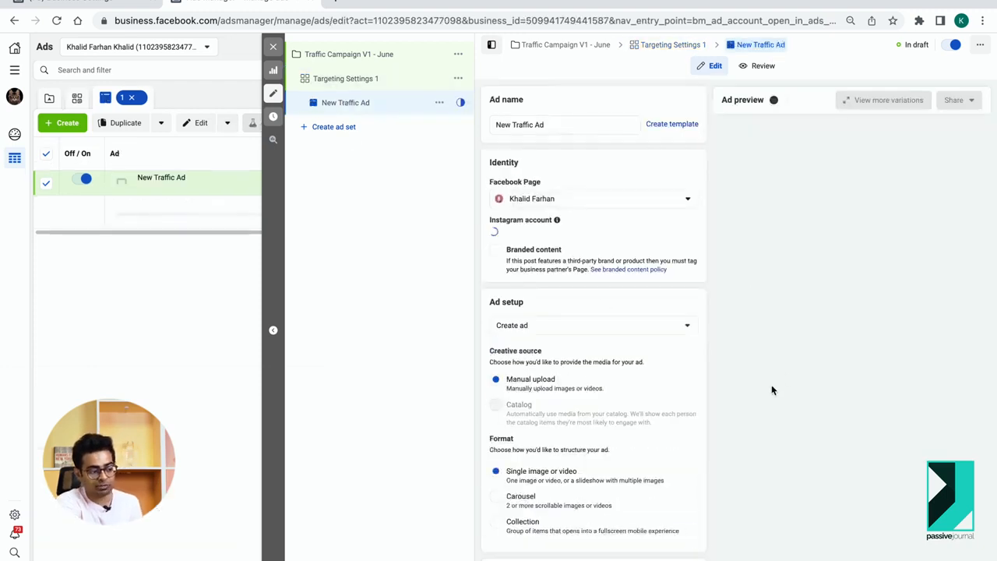
click(376, 83)
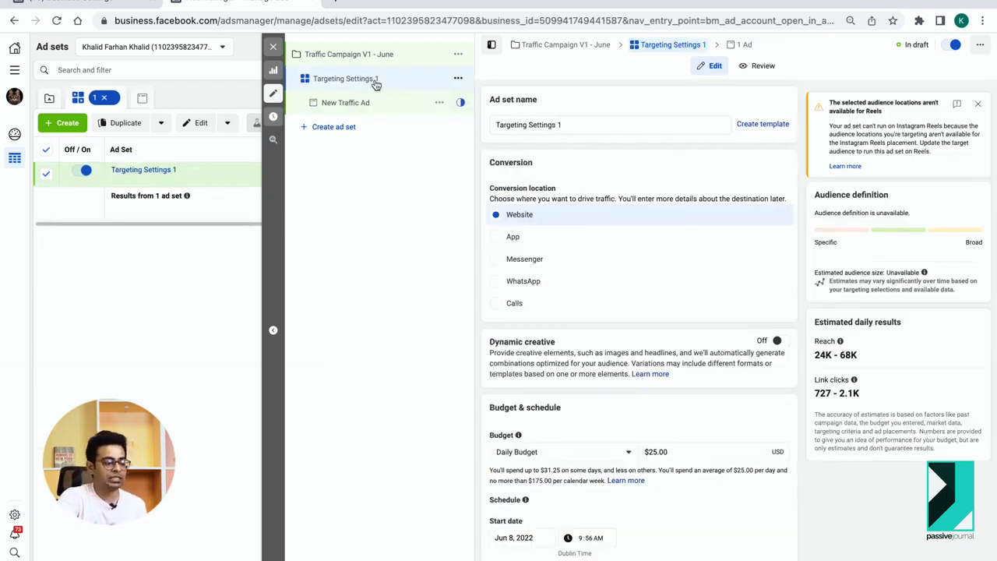